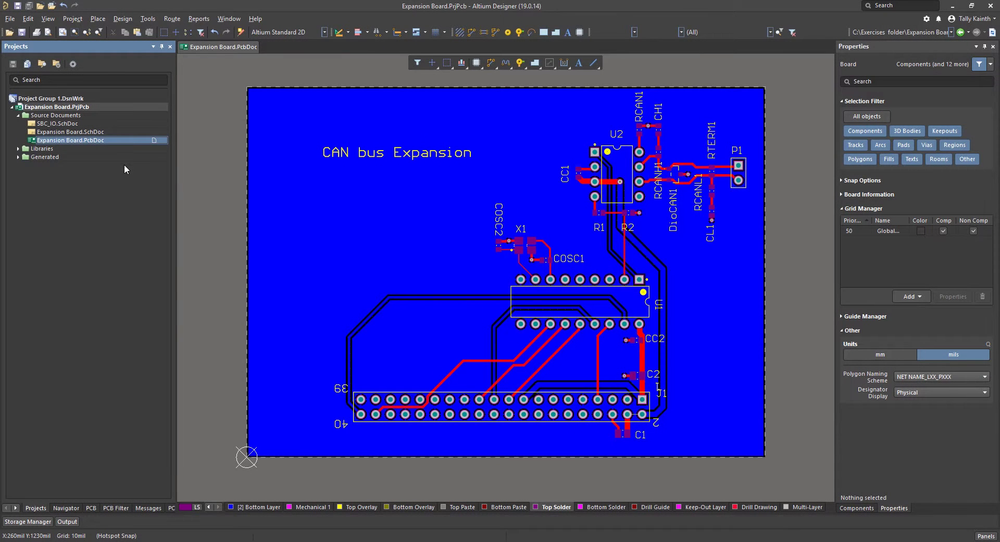
Open the Design Rule Checker dialog through Tools > Design Rule Check
{"action": "left_click", "coordinate": [148, 19]}
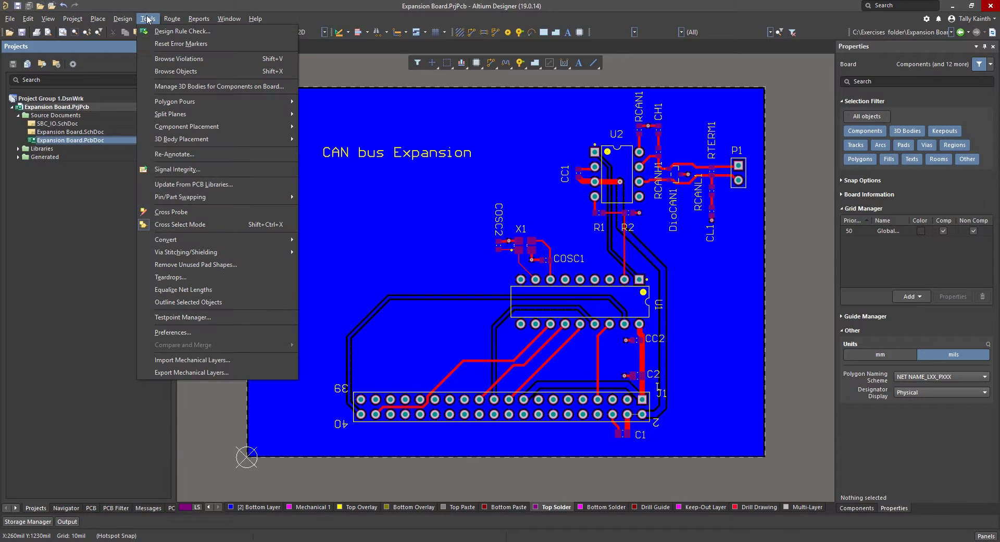
{"action": "left_click", "coordinate": [161, 31]}
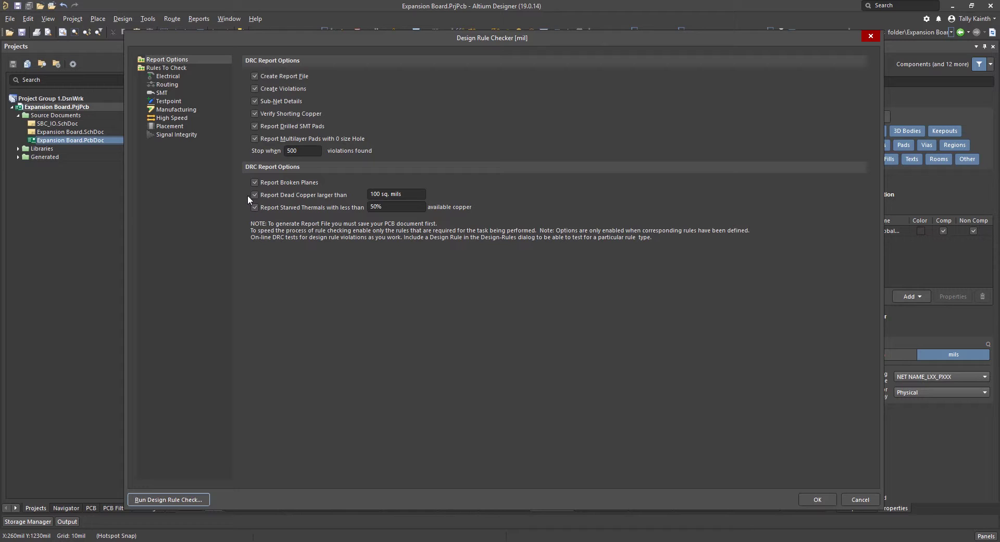
Show the Rules To Check table, sorted by its Online and Batch columns
{"action": "left_click", "coordinate": [179, 69]}
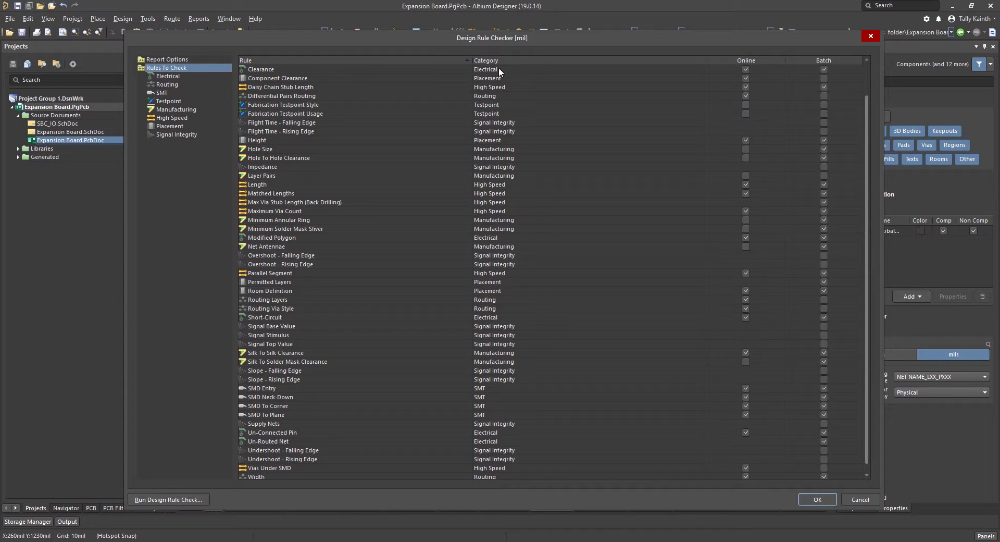
{"action": "left_click", "coordinate": [755, 63]}
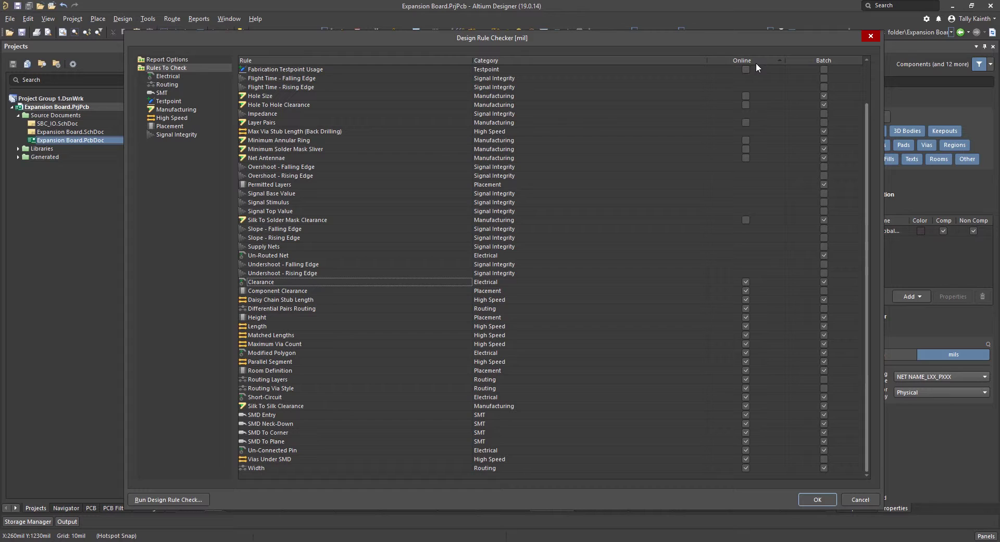
{"action": "left_click", "coordinate": [830, 59]}
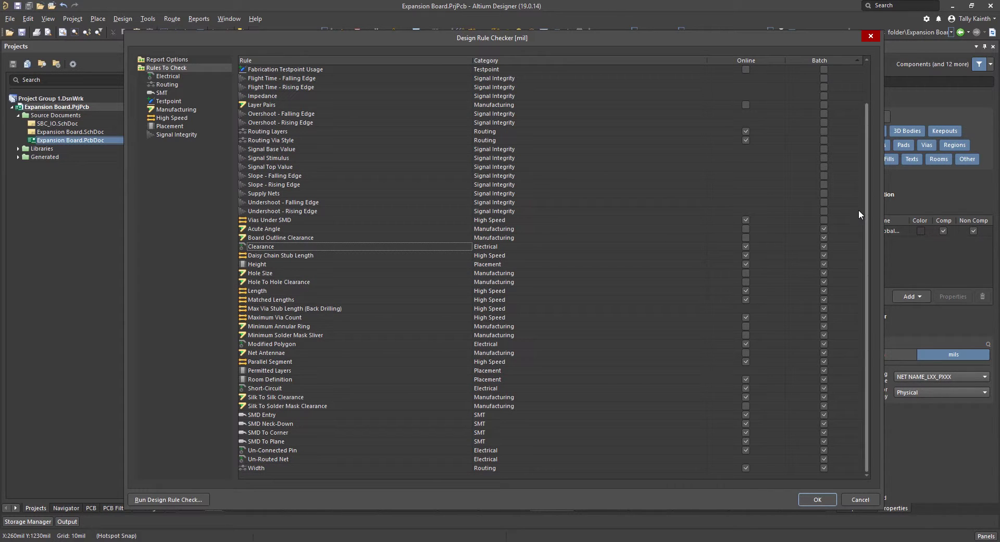
{"action": "scroll", "coordinate": [857, 209], "scroll_direction": "up", "scroll_amount": 3}
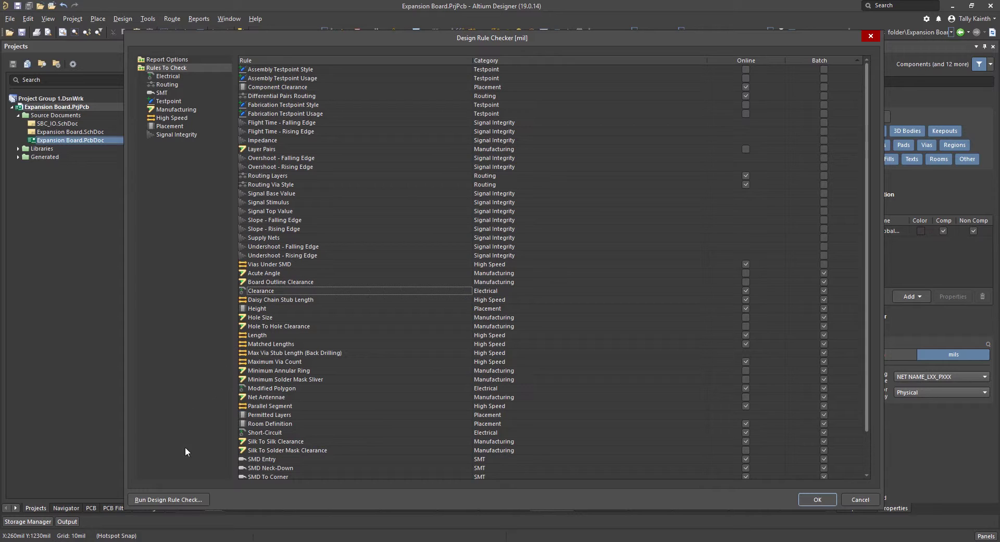
Run the DRC and review the report's 4 violations, including unrouted 5V net J1-4 to J1-2
{"action": "left_click", "coordinate": [169, 499]}
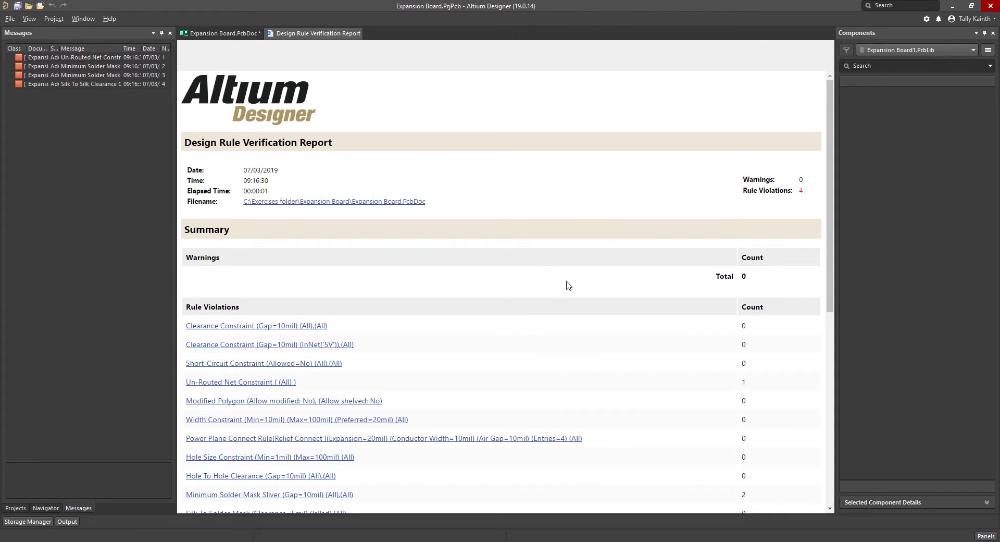
{"action": "scroll", "coordinate": [632, 220], "scroll_direction": "down", "scroll_amount": 1}
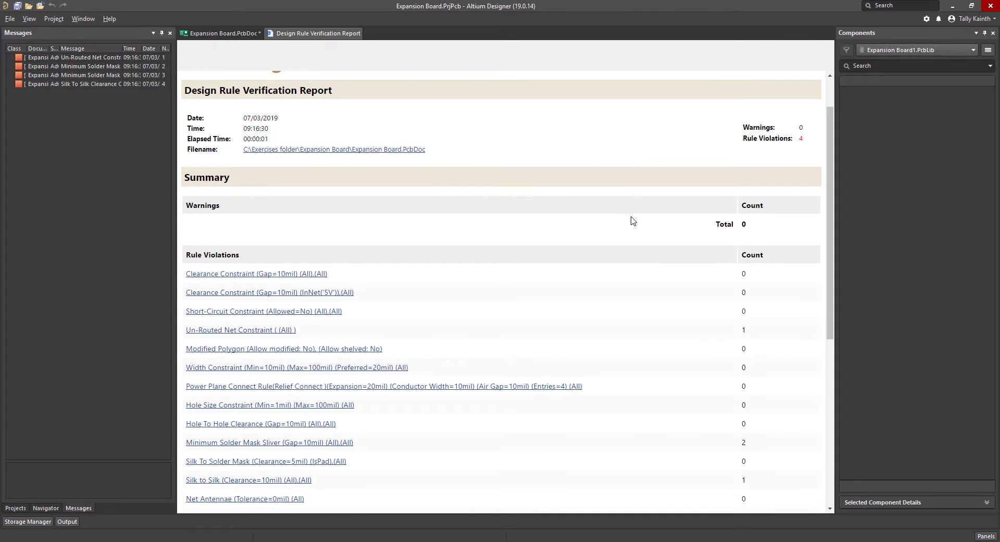
{"action": "scroll", "coordinate": [632, 221], "scroll_direction": "down", "scroll_amount": 1}
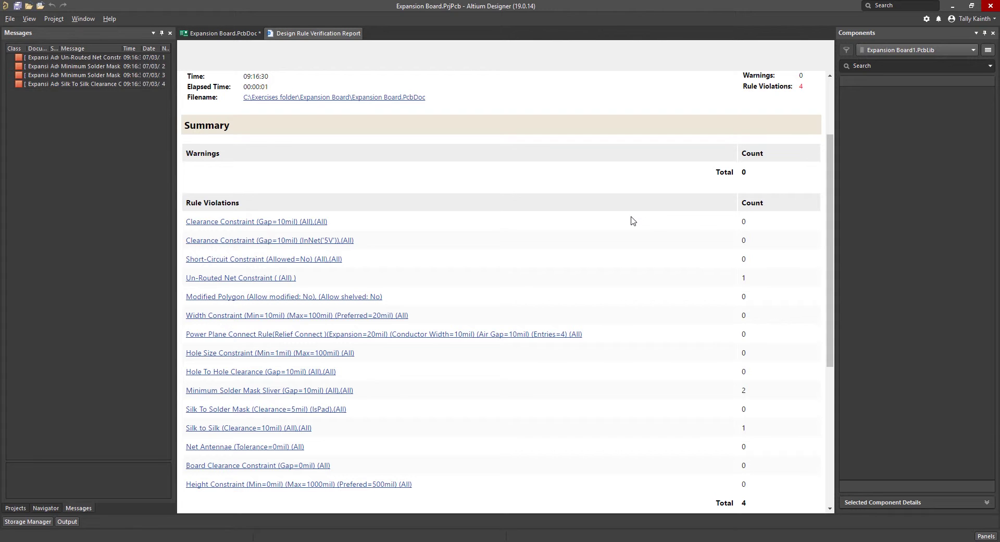
{"action": "scroll", "coordinate": [632, 221], "scroll_direction": "down", "scroll_amount": 1}
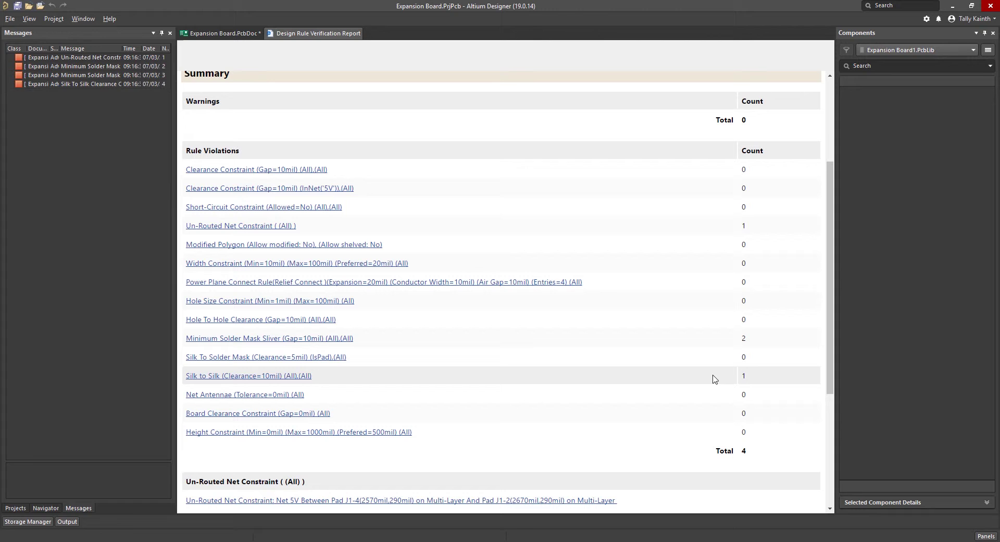
{"action": "scroll", "coordinate": [687, 414], "scroll_direction": "down", "scroll_amount": 2}
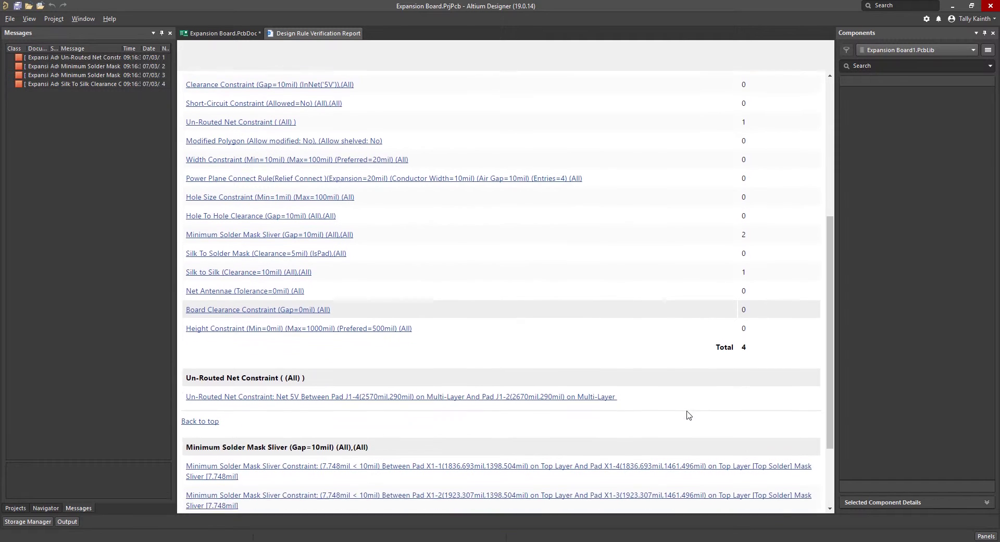
{"action": "scroll", "coordinate": [687, 415], "scroll_direction": "down", "scroll_amount": 2}
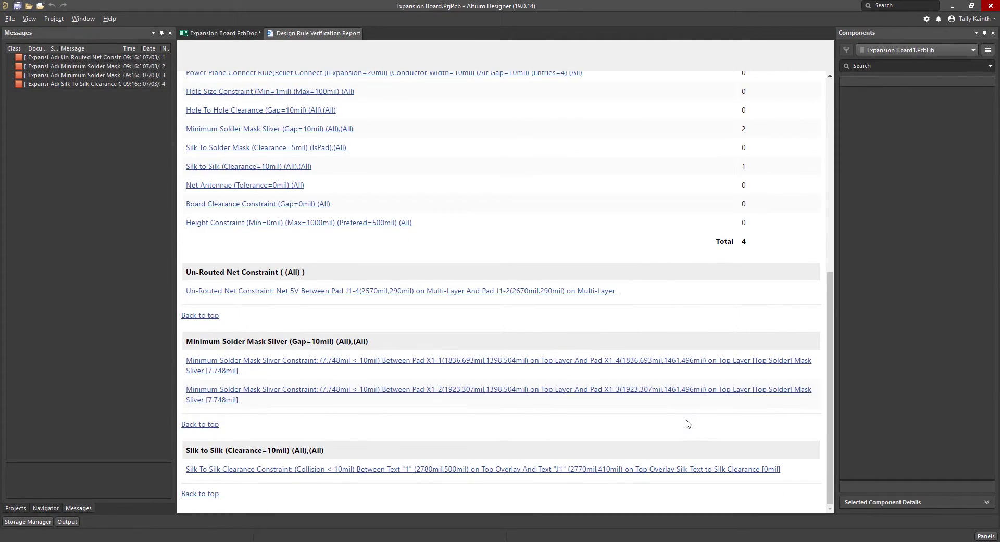
Follow the Un-Routed Net Constraint link to the 5V gap between J1 pads 4 and 2
{"action": "left_click", "coordinate": [466, 295]}
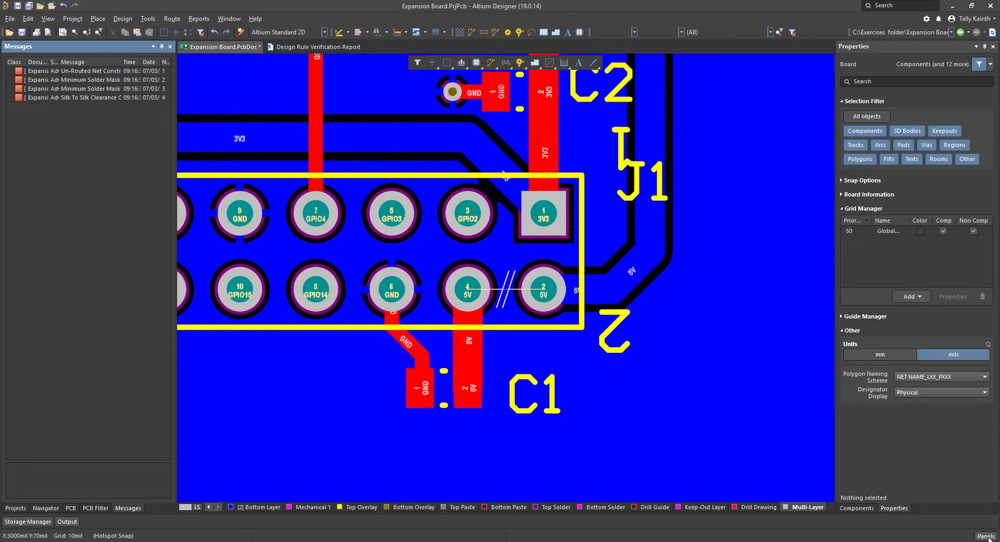
Open the PCB Rules And Violations panel filtered to Un-Routed Net Constraint
{"action": "left_click", "coordinate": [986, 537]}
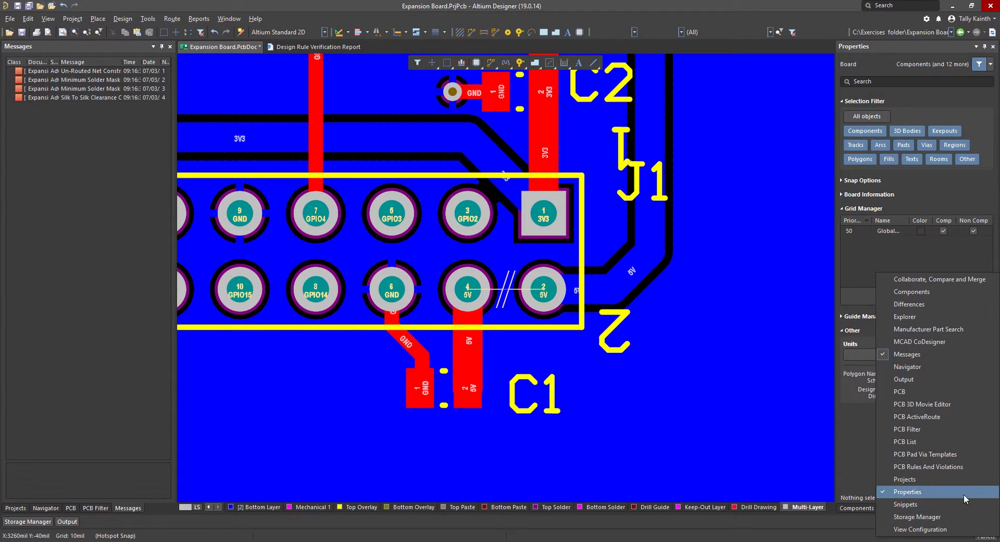
{"action": "left_click", "coordinate": [954, 467]}
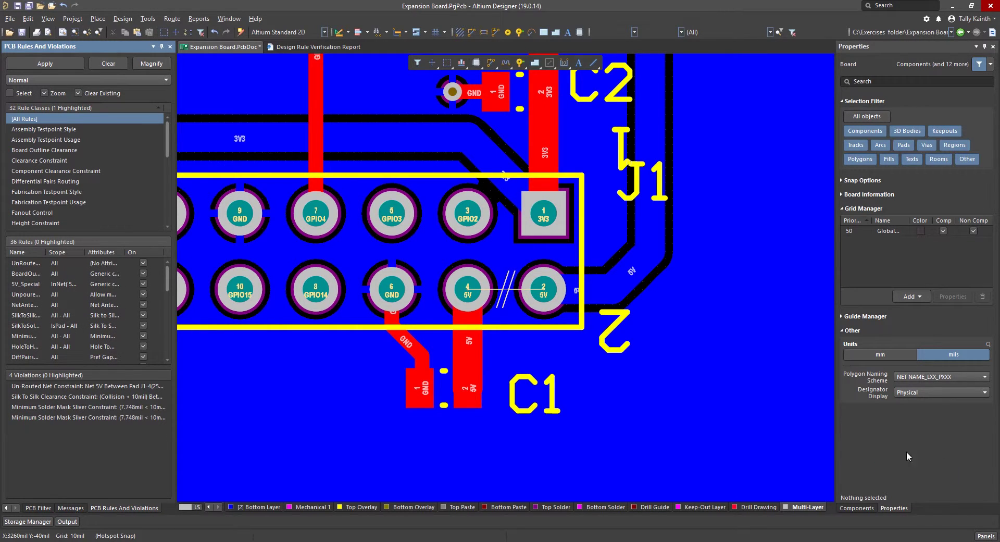
{"action": "left_click_drag", "start_coordinate": [167, 132], "coordinate": [164, 221]}
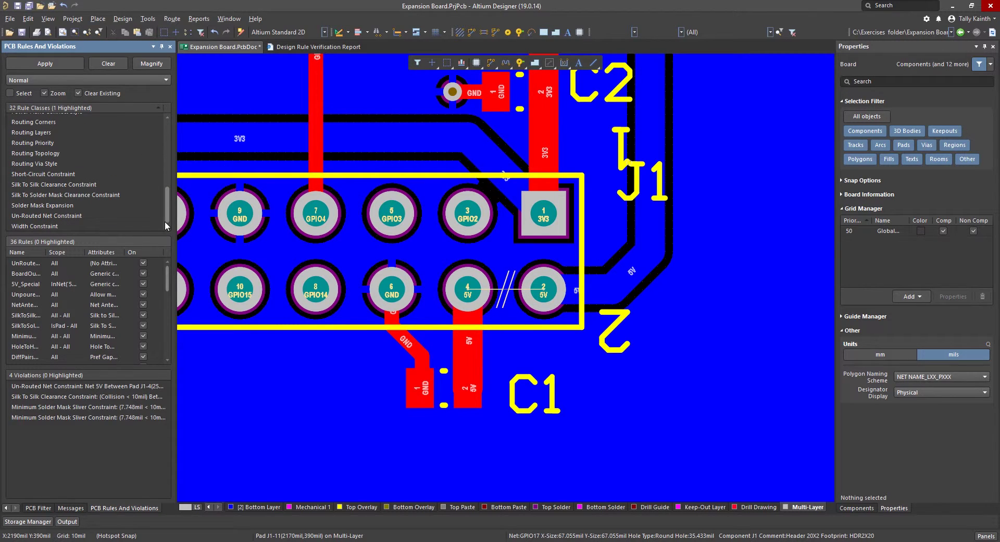
{"action": "left_click", "coordinate": [79, 217]}
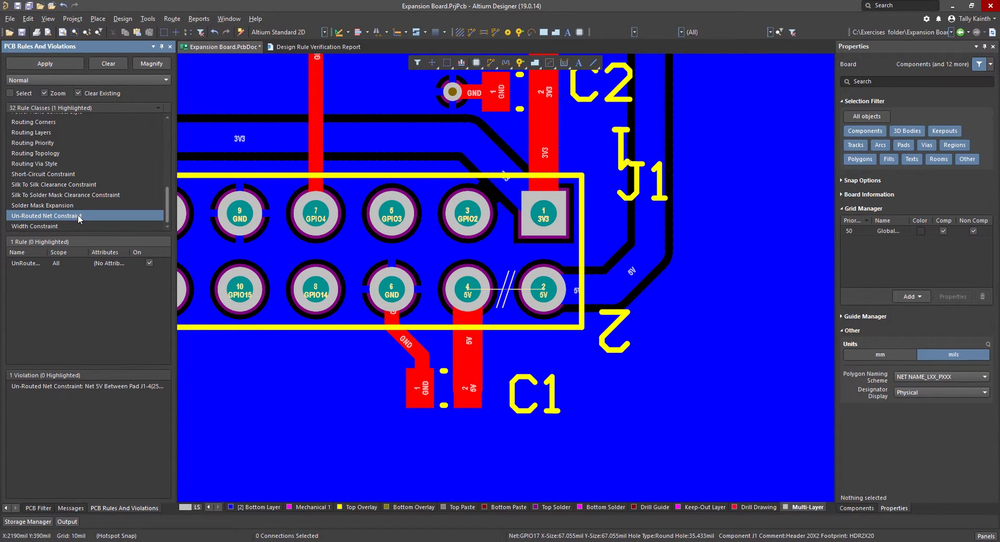
Zoom to and highlight the unrouted 5V connection between pads J1-4 and J1-2
{"action": "double_click", "coordinate": [107, 387]}
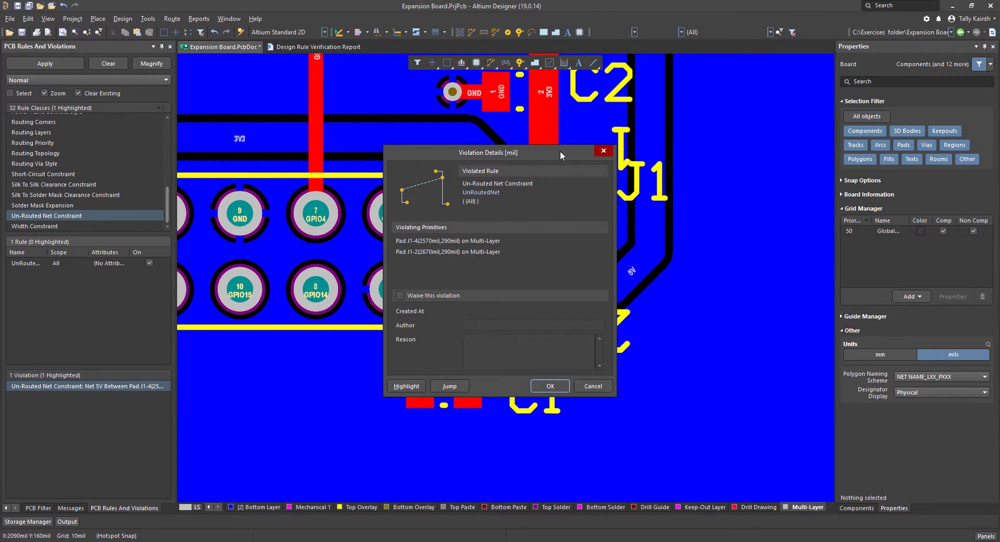
{"action": "left_click_drag", "start_coordinate": [560, 151], "coordinate": [247, 146]}
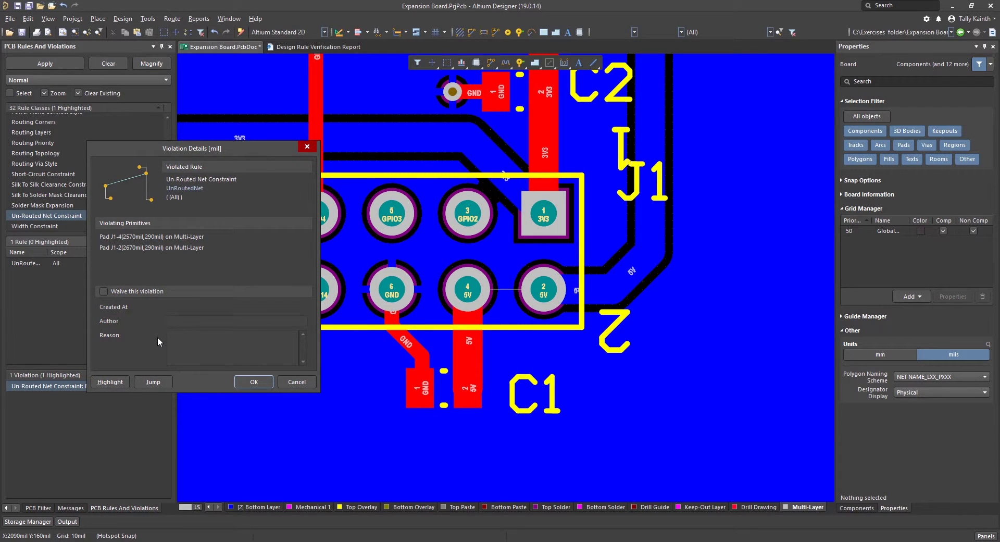
{"action": "left_click", "coordinate": [156, 382]}
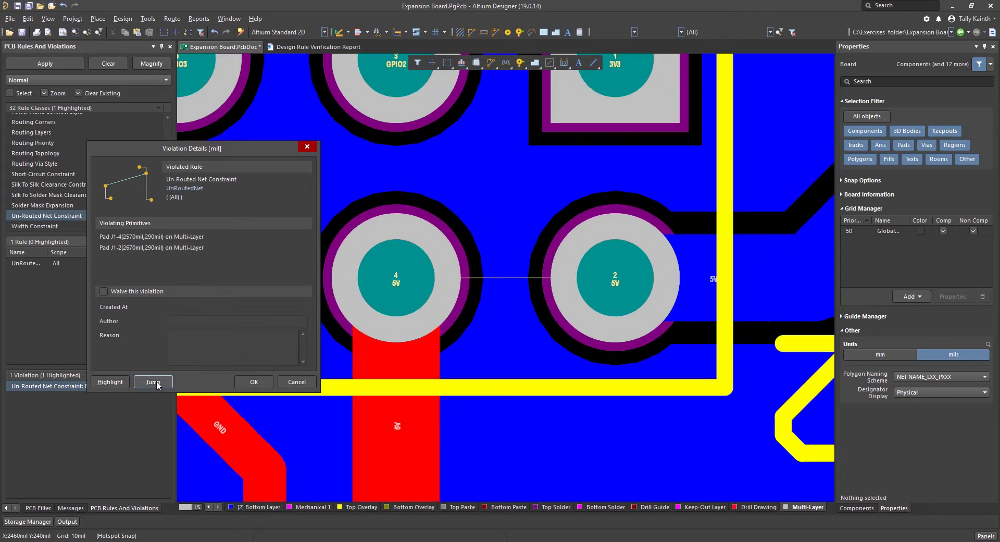
{"action": "left_click", "coordinate": [111, 382]}
{"action": "left_click", "coordinate": [254, 382]}
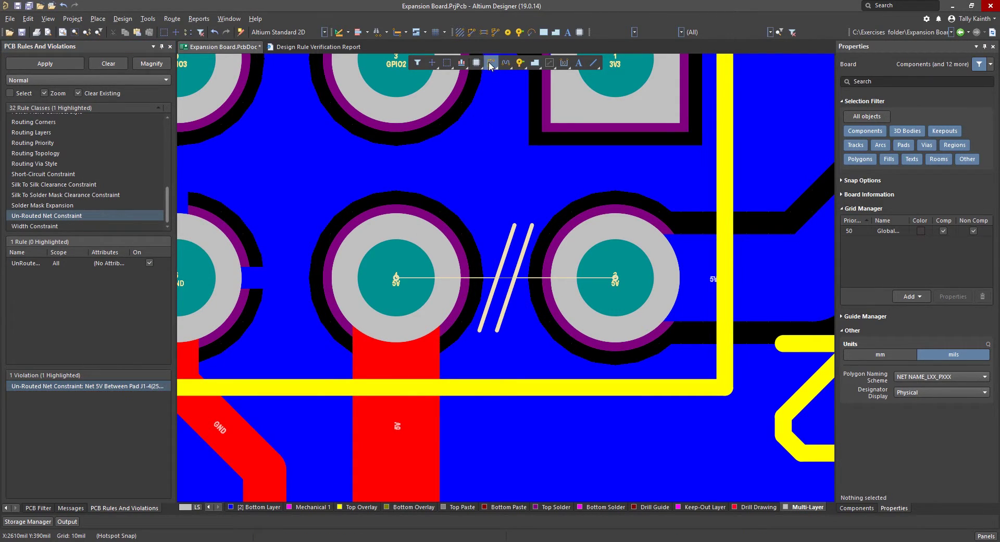
Route a 40 mil Top Layer 5V track from pad J1-4 to J1-2
{"action": "left_click", "coordinate": [491, 63]}
{"action": "left_click", "coordinate": [392, 286]}
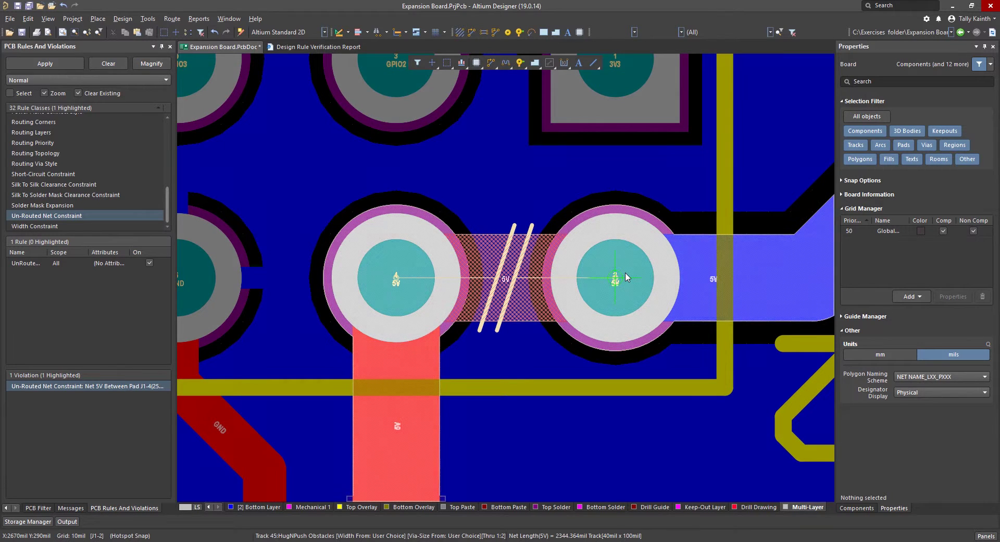
{"action": "left_click", "coordinate": [625, 277]}
{"action": "right_click", "coordinate": [625, 272]}
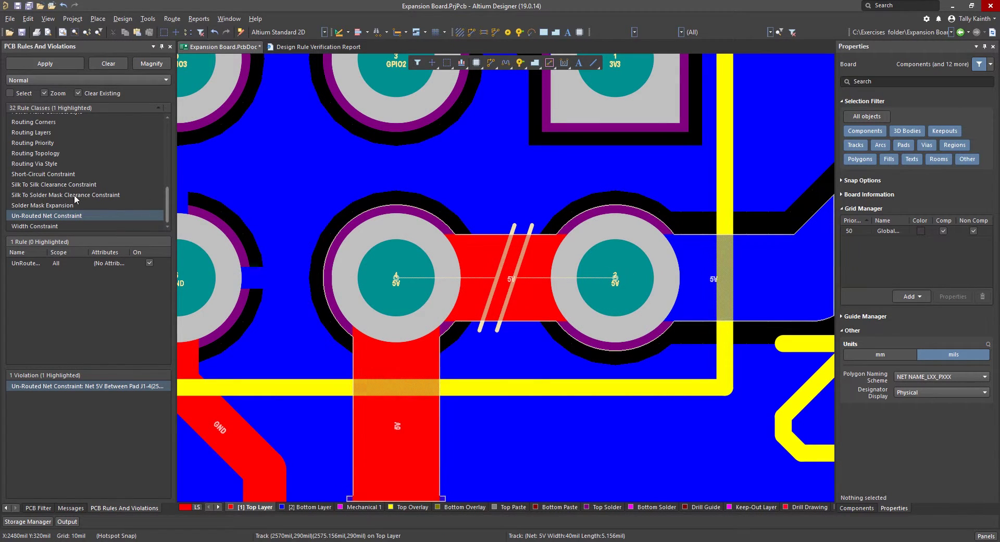
Rerun the Un-Routed Net Constraint rule class, confirming 0 violations
{"action": "right_click", "coordinate": [43, 216]}
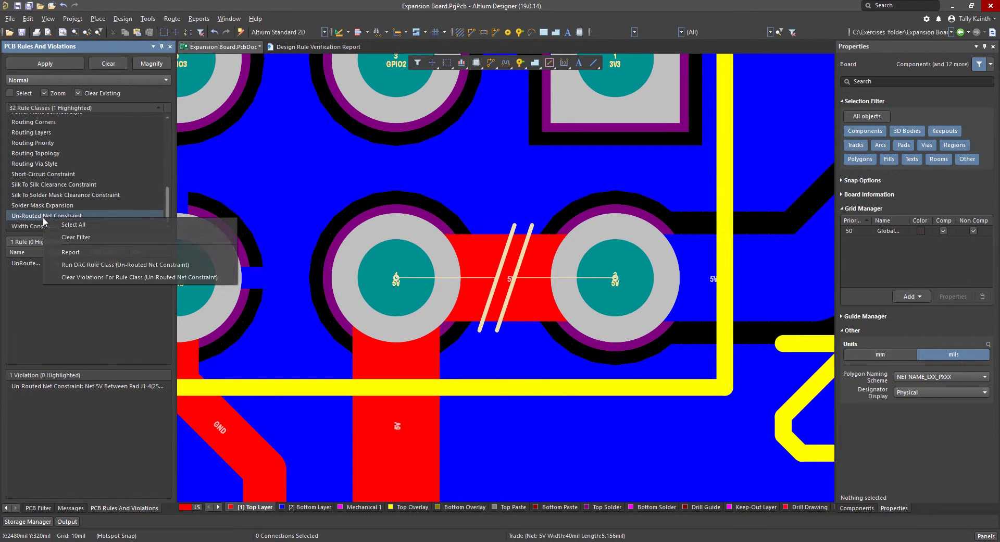
{"action": "left_click", "coordinate": [86, 264]}
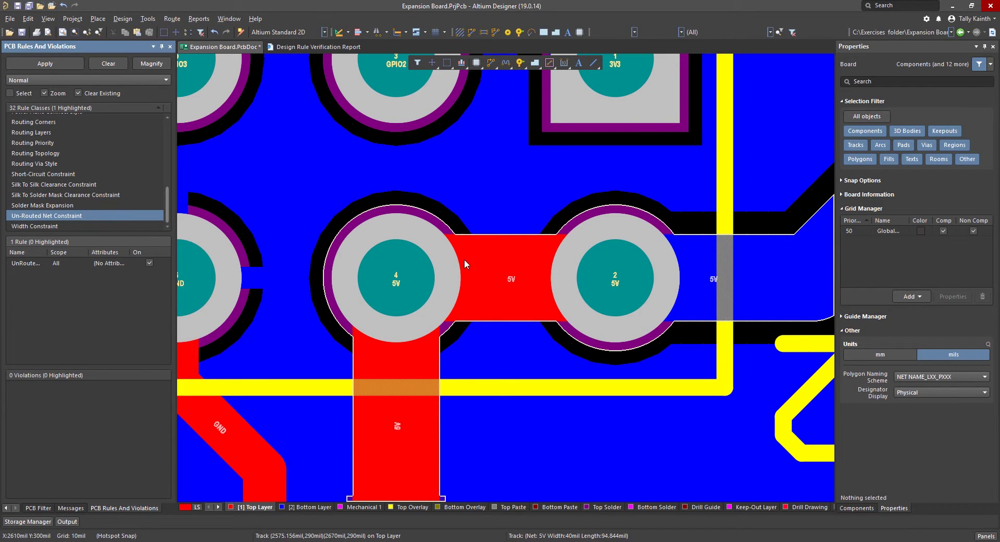
Locate the J1 Silk To Silk violation and drag the J1 designator down-right, clear of the pin-1 label
{"action": "left_click", "coordinate": [70, 185]}
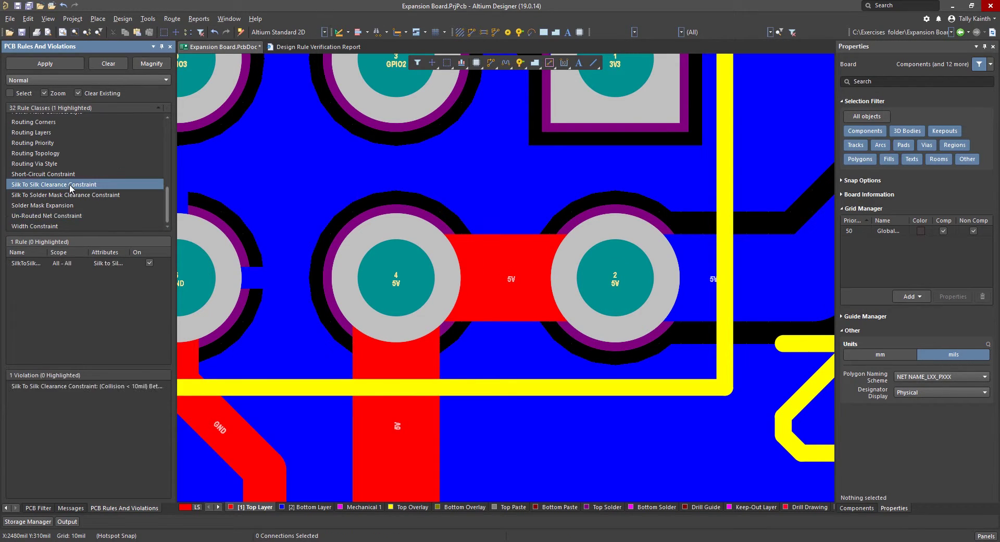
{"action": "left_click", "coordinate": [81, 386]}
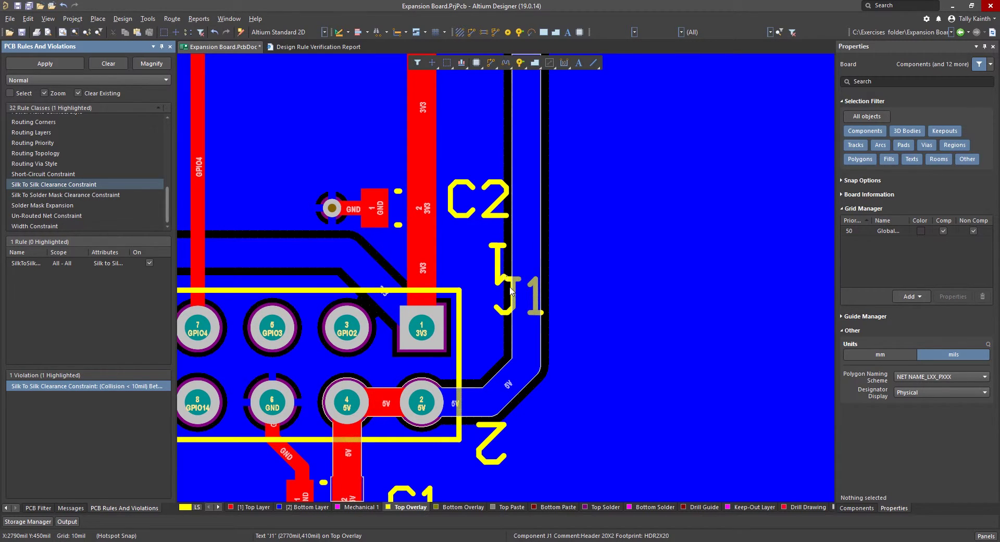
{"action": "double_click", "coordinate": [129, 385]}
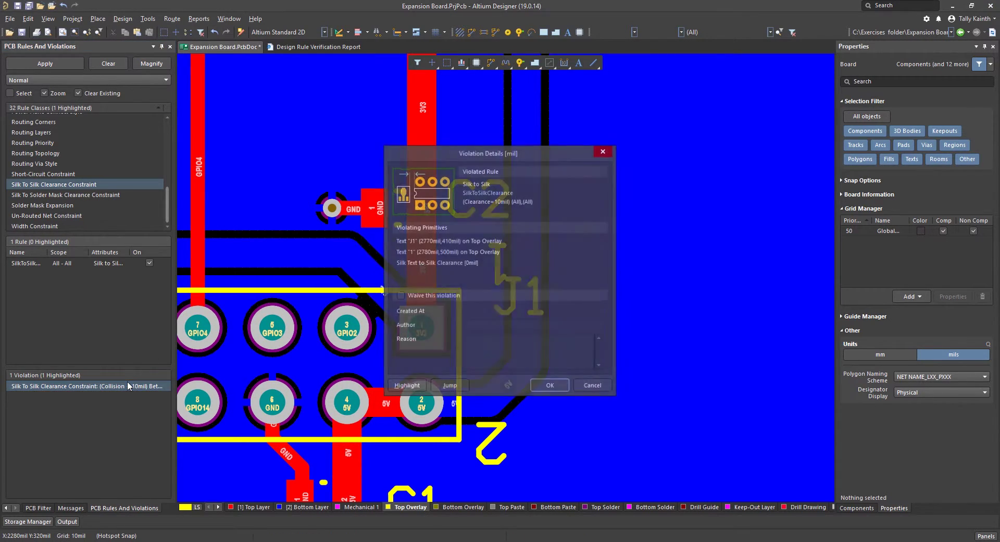
{"action": "left_click_drag", "start_coordinate": [539, 151], "coordinate": [291, 155]}
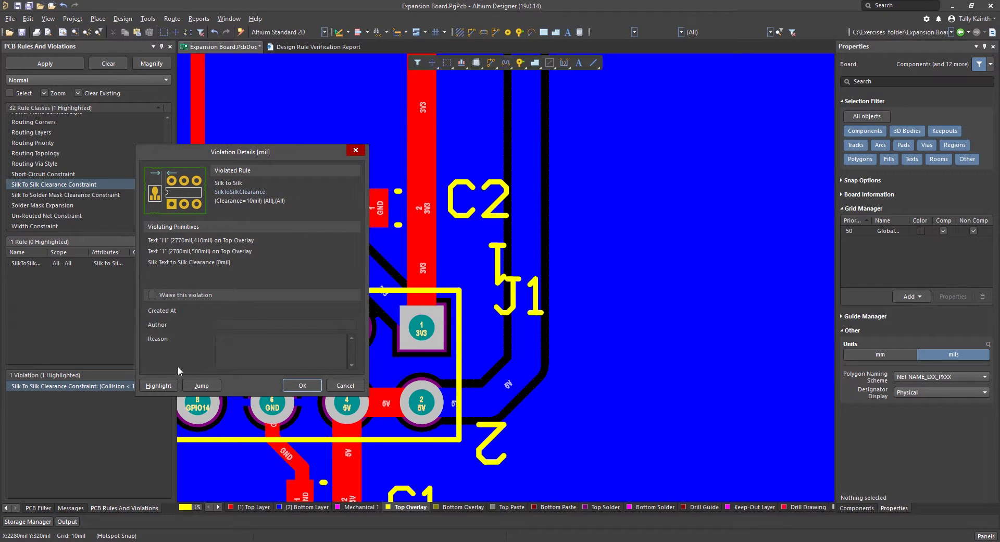
{"action": "left_click", "coordinate": [167, 390]}
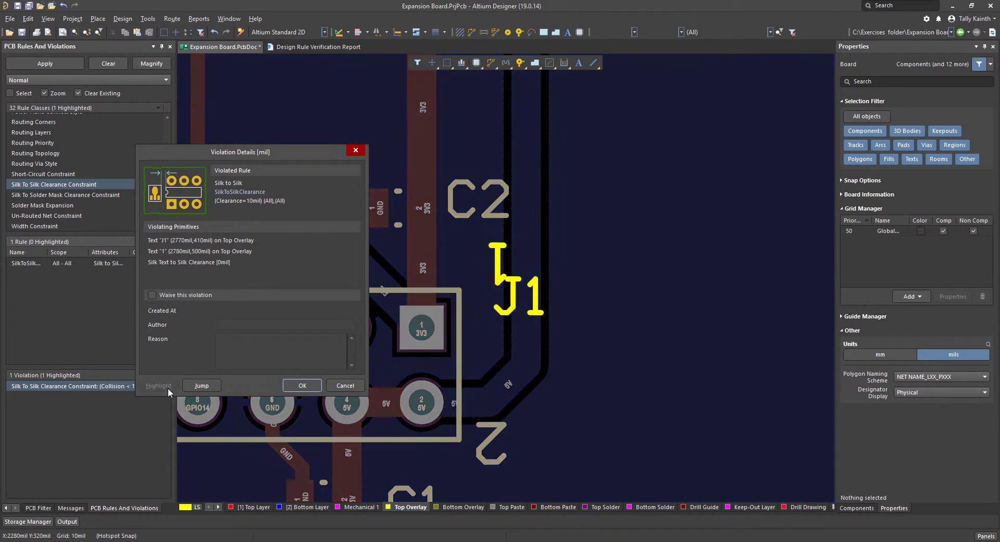
{"action": "left_click", "coordinate": [302, 385]}
{"action": "left_click_drag", "start_coordinate": [537, 313], "coordinate": [560, 375]}
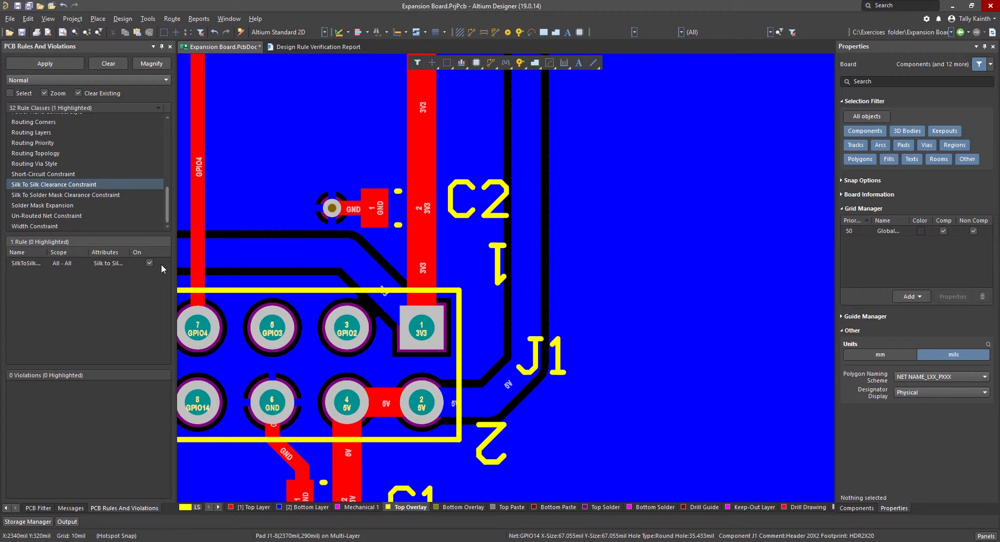
Waive the first X1 solder mask sliver violation with reason 'Footprint verified'
{"action": "left_click_drag", "start_coordinate": [168, 217], "coordinate": [170, 170]}
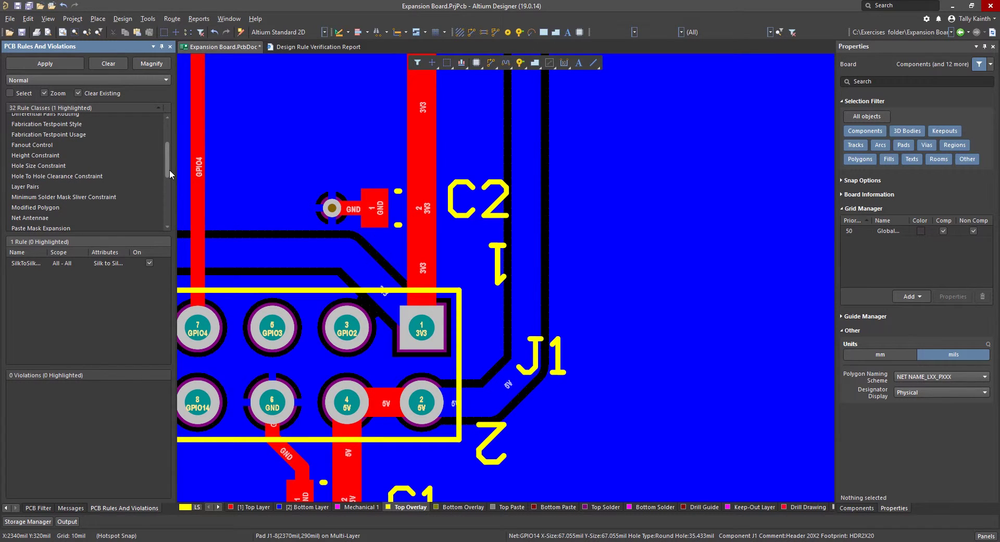
{"action": "left_click", "coordinate": [127, 196]}
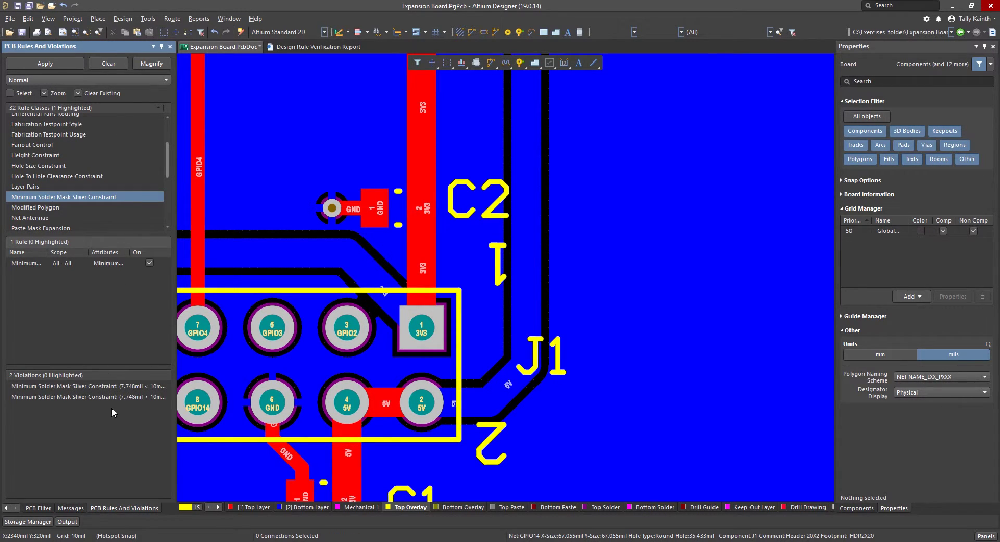
{"action": "double_click", "coordinate": [118, 386]}
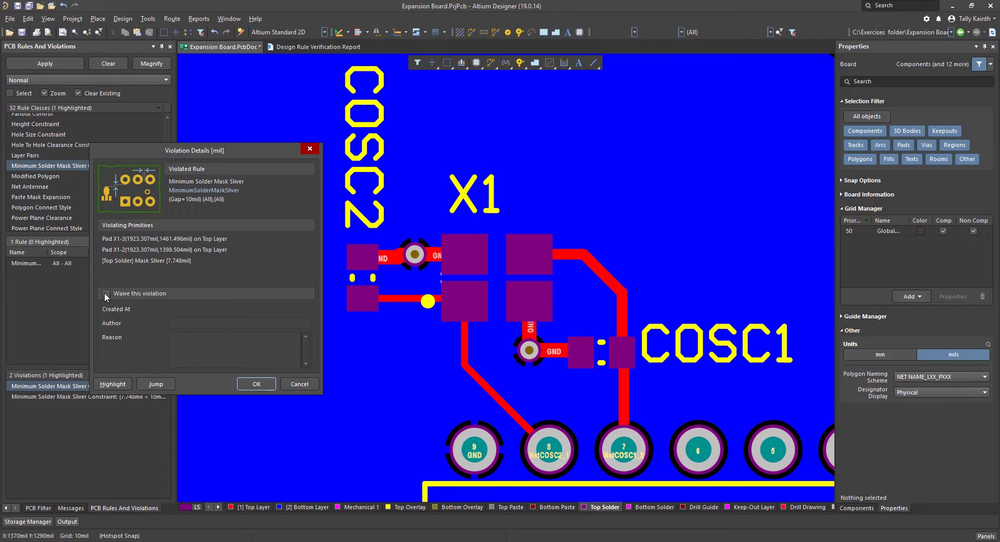
{"action": "left_click", "coordinate": [105, 293]}
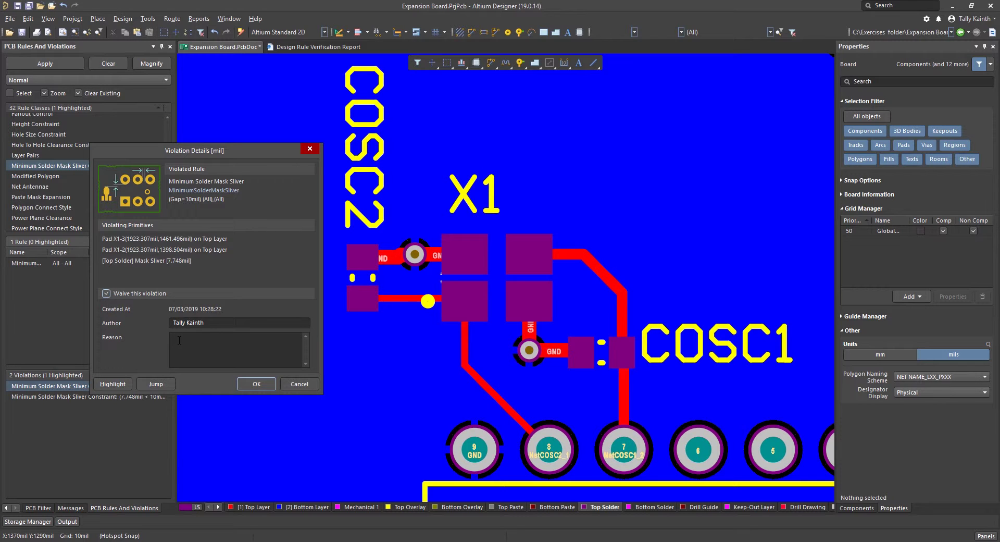
{"action": "left_click", "coordinate": [181, 339]}
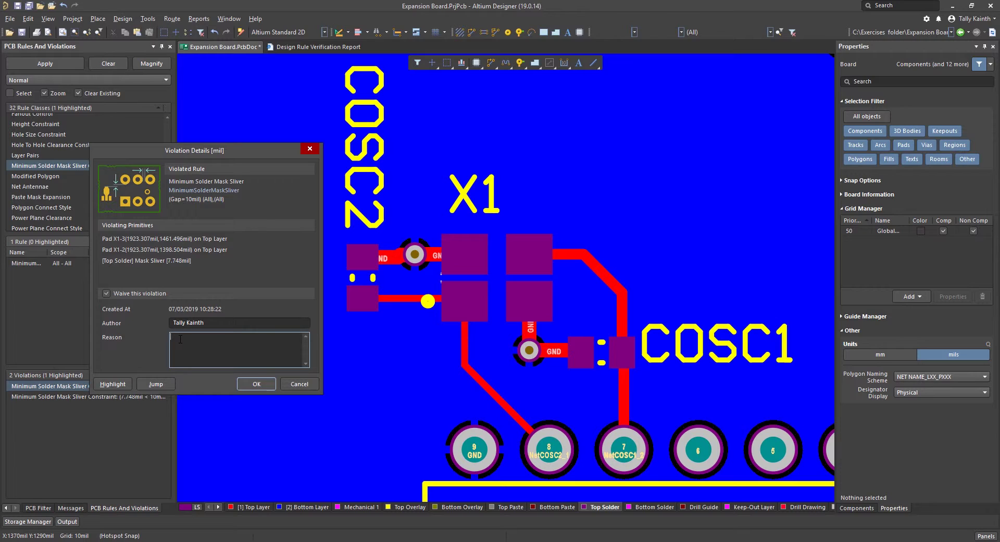
{"action": "type", "text": "Footprint verified"}
{"action": "left_click", "coordinate": [255, 384]}
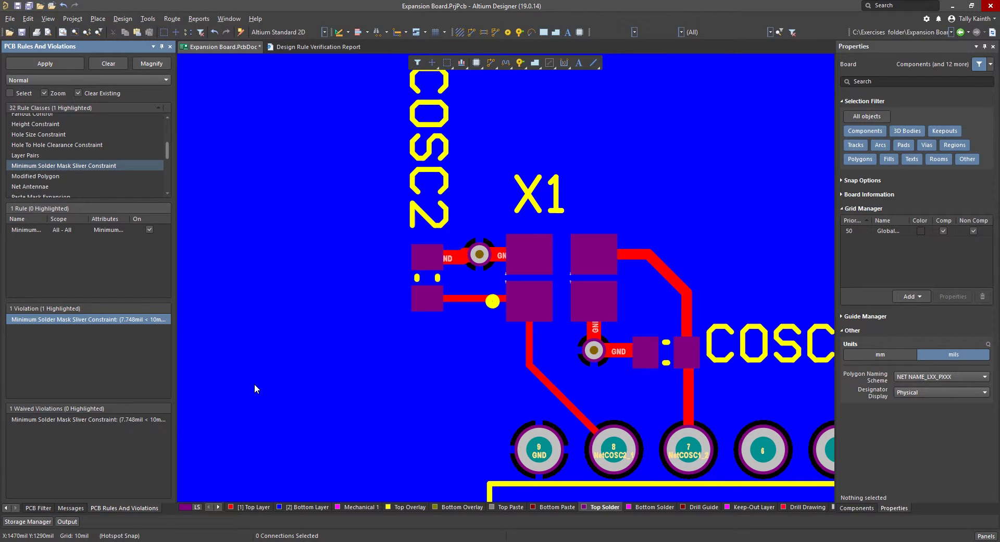
Waive the remaining X1 solder mask sliver violation as well
{"action": "right_click", "coordinate": [81, 319]}
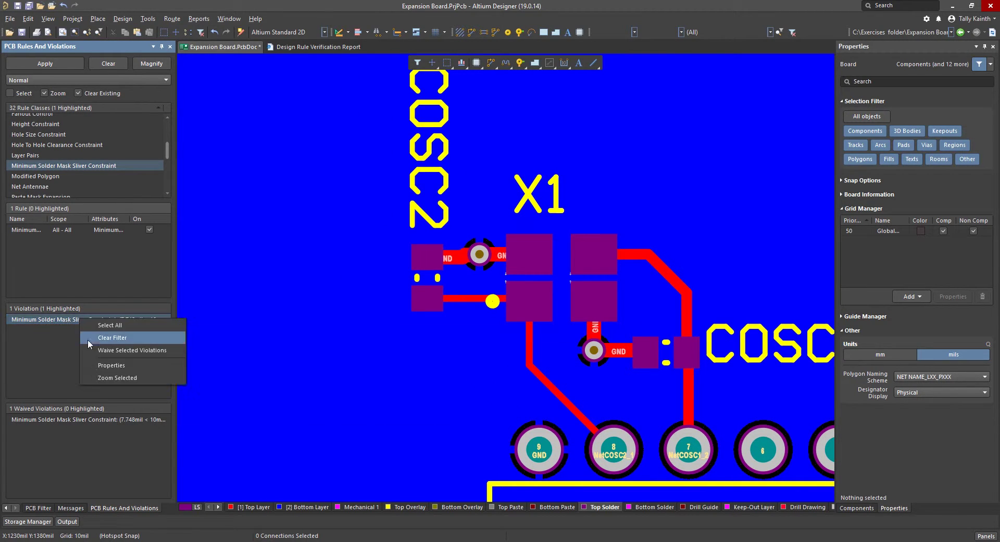
{"action": "left_click", "coordinate": [87, 339]}
{"action": "left_click", "coordinate": [535, 325]}
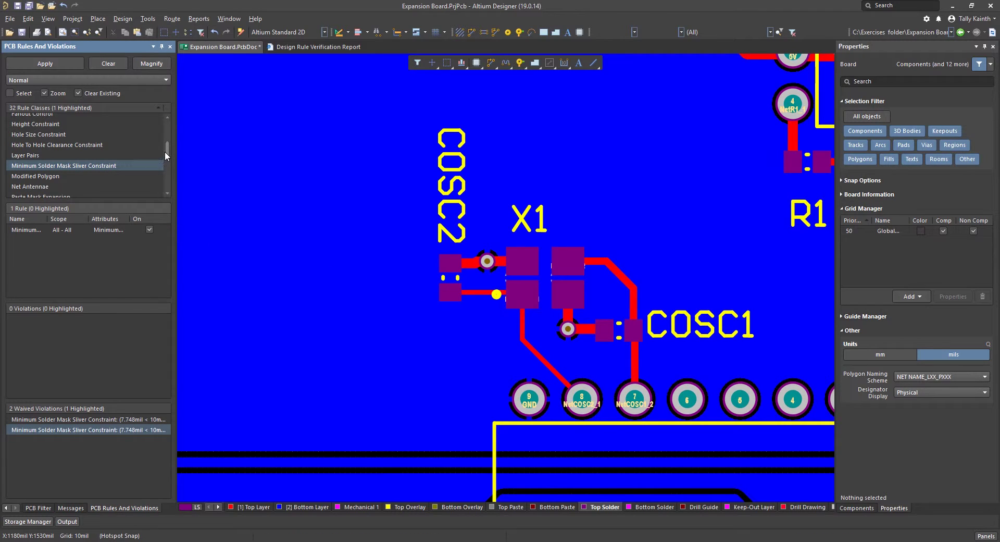
Rerun the DRC for the Component Clearance Constraint rule
{"action": "left_click_drag", "start_coordinate": [167, 148], "coordinate": [170, 129]}
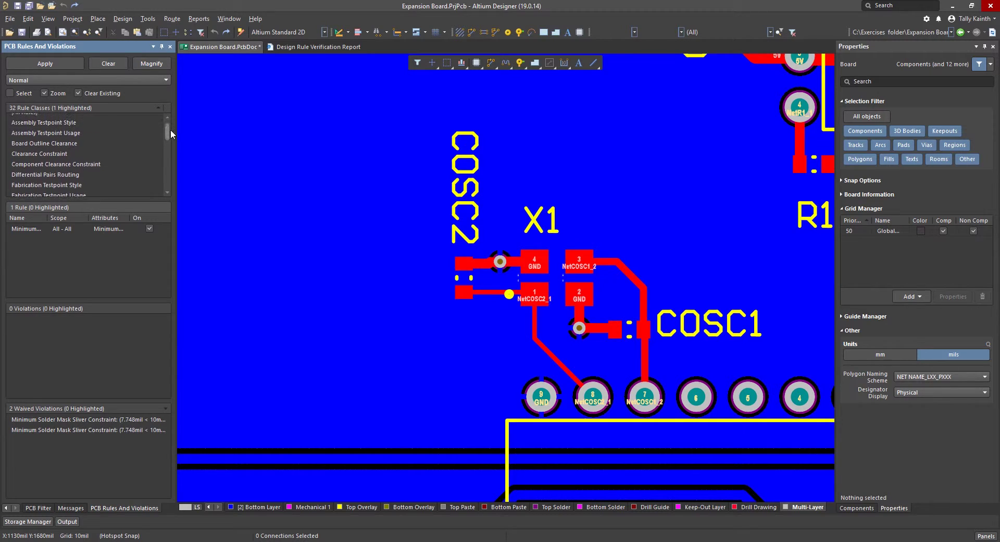
{"action": "left_click", "coordinate": [91, 166]}
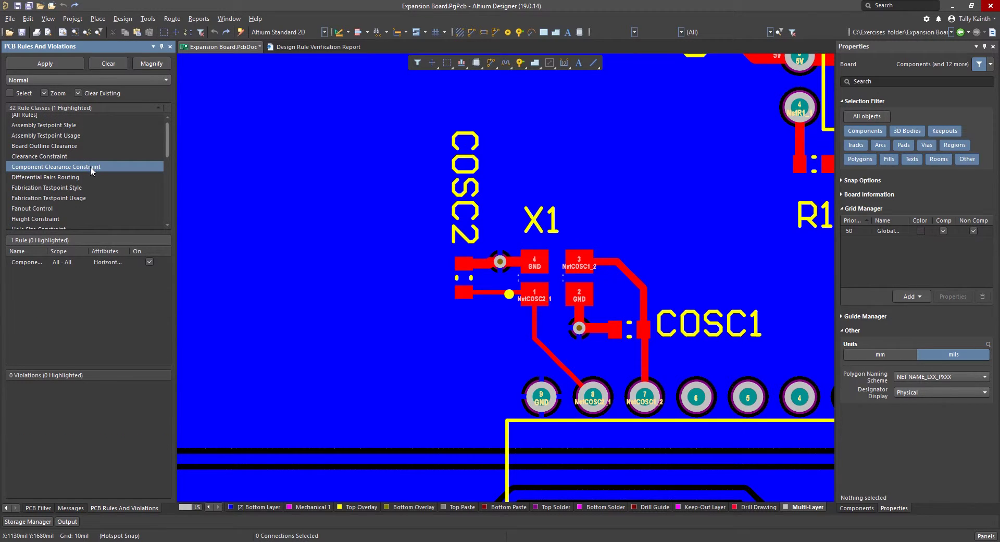
{"action": "right_click", "coordinate": [90, 166]}
{"action": "left_click", "coordinate": [137, 211]}
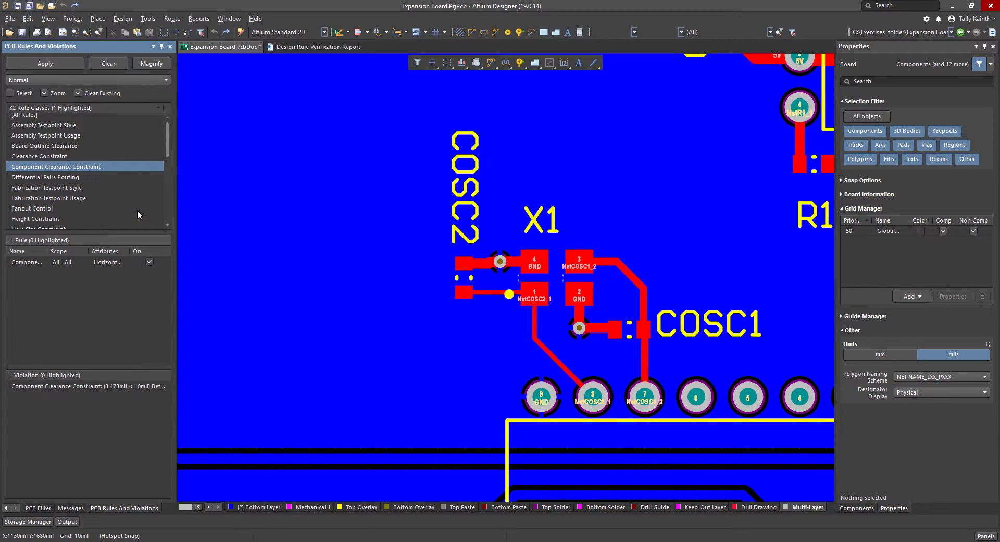
Zoom to the 3.473mil clearance violation and inspect the properties of J1 and C1
{"action": "left_click", "coordinate": [89, 386]}
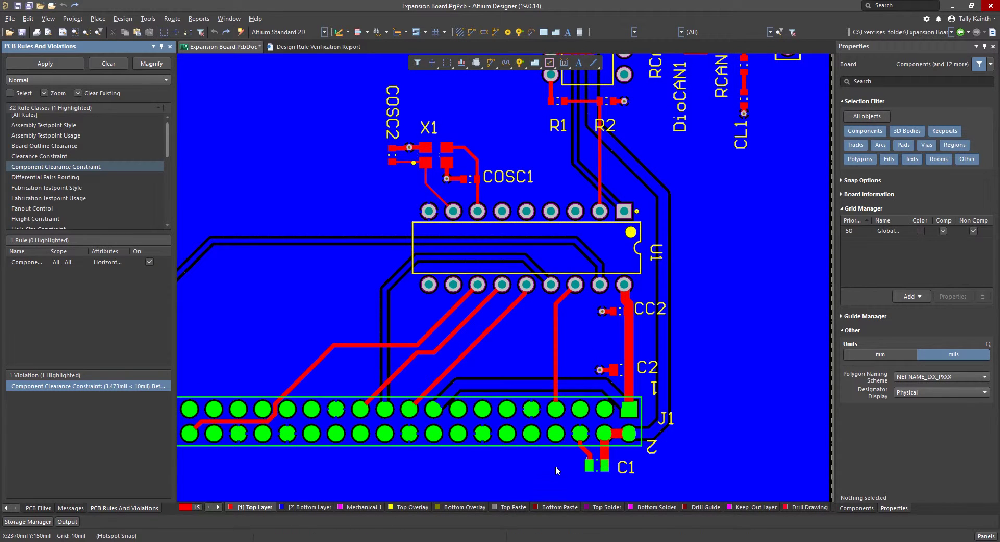
{"action": "left_click", "coordinate": [504, 433]}
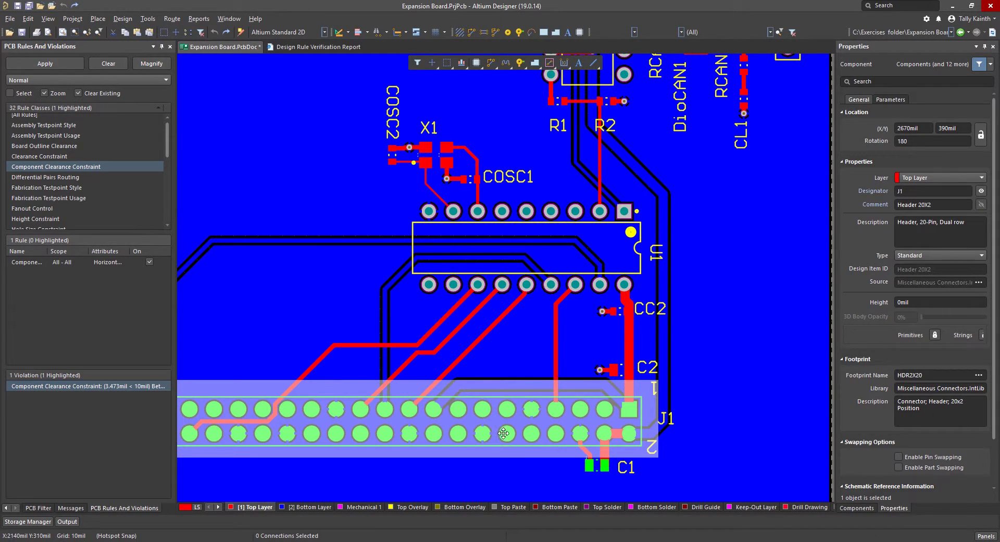
{"action": "left_click", "coordinate": [596, 465]}
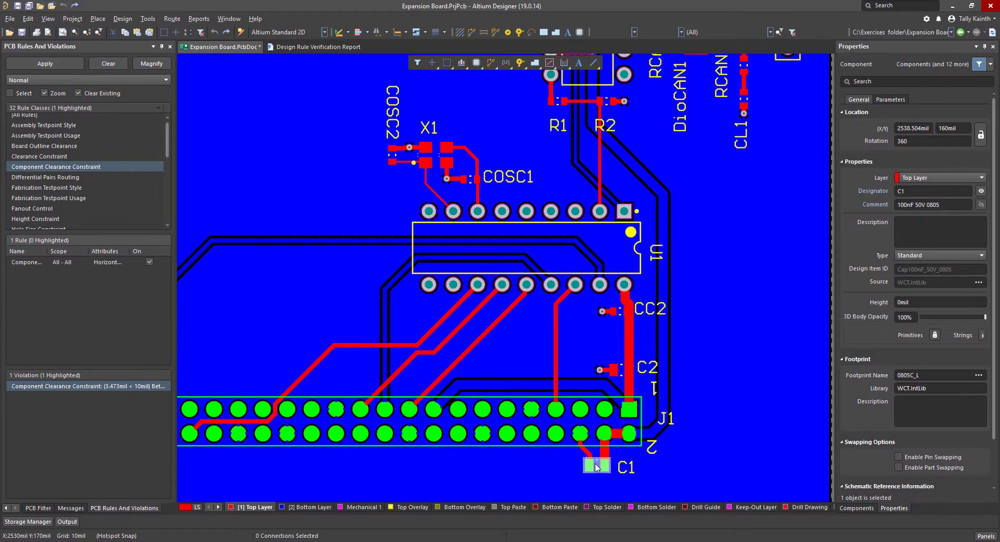
{"action": "left_click", "coordinate": [542, 456]}
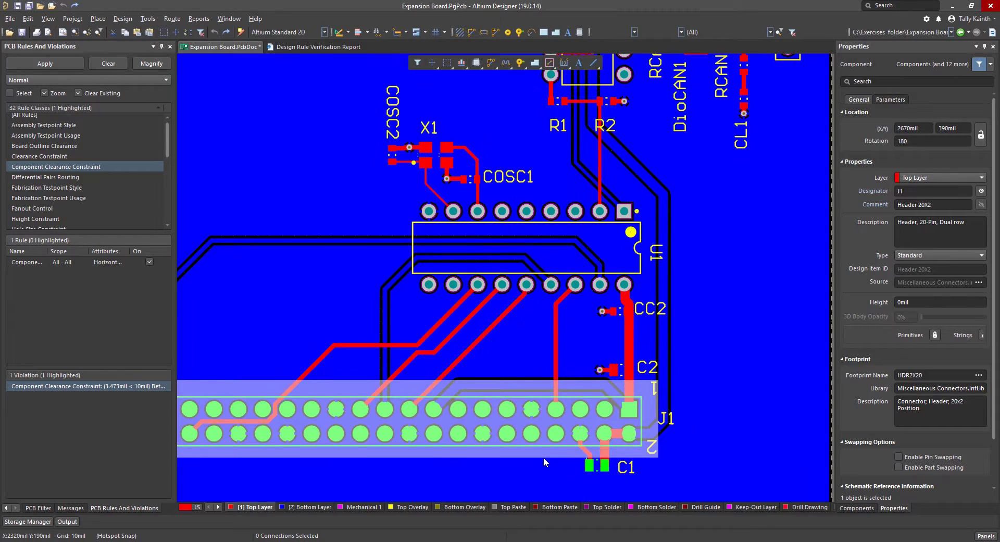
After a 3D check, waive the J1–C1 component clearance violation as 'Footprint verified' and open Design Rule Check
{"action": "key", "text": "3"}
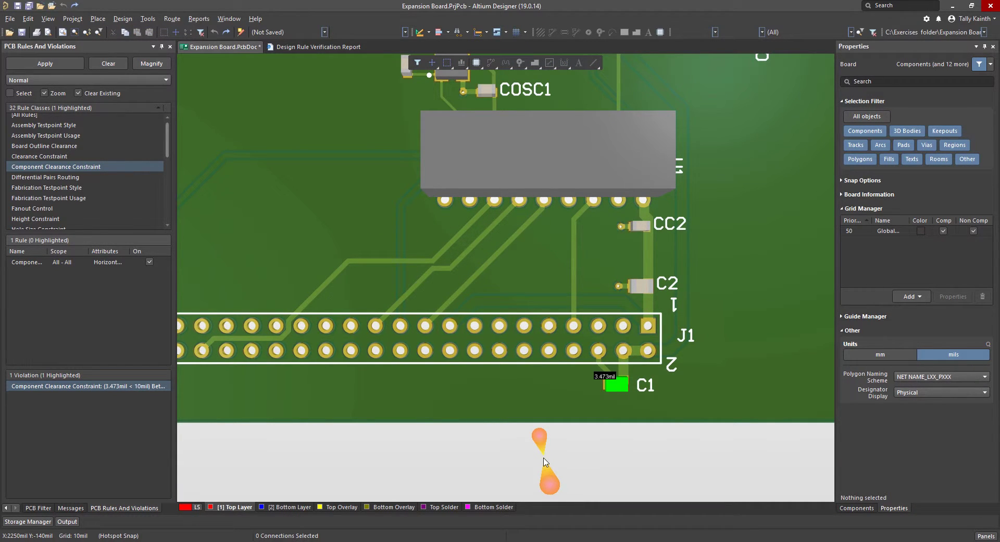
{"action": "key", "text": "2"}
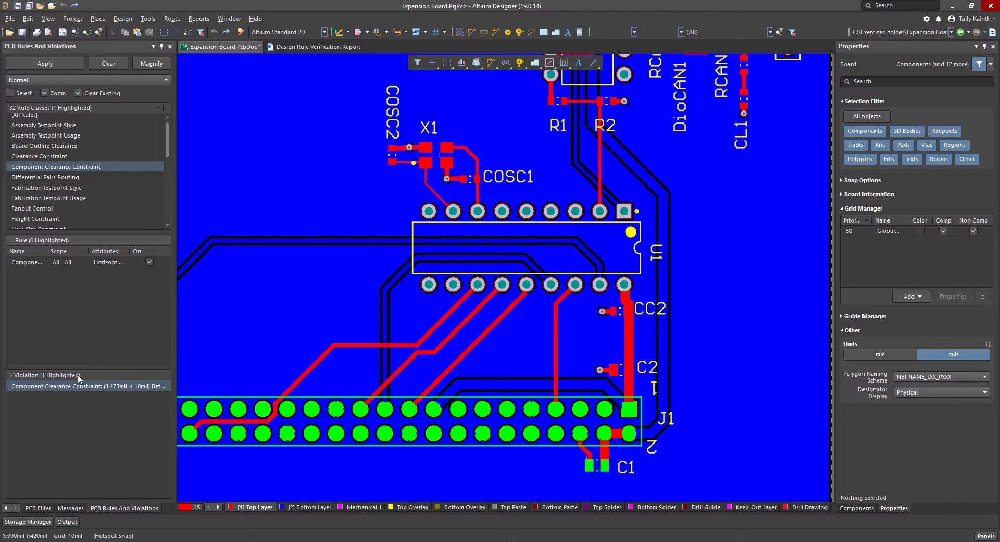
{"action": "right_click", "coordinate": [64, 386]}
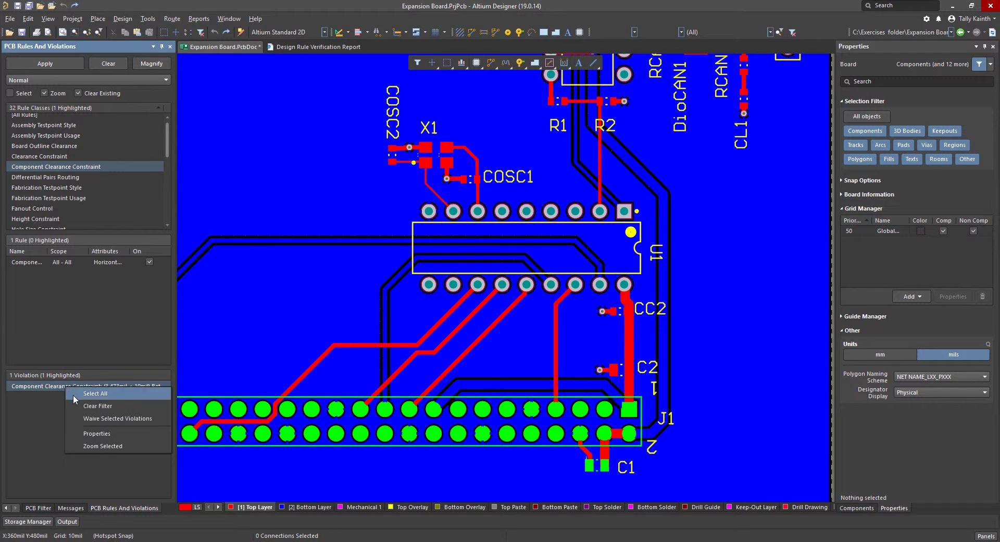
{"action": "left_click", "coordinate": [92, 419]}
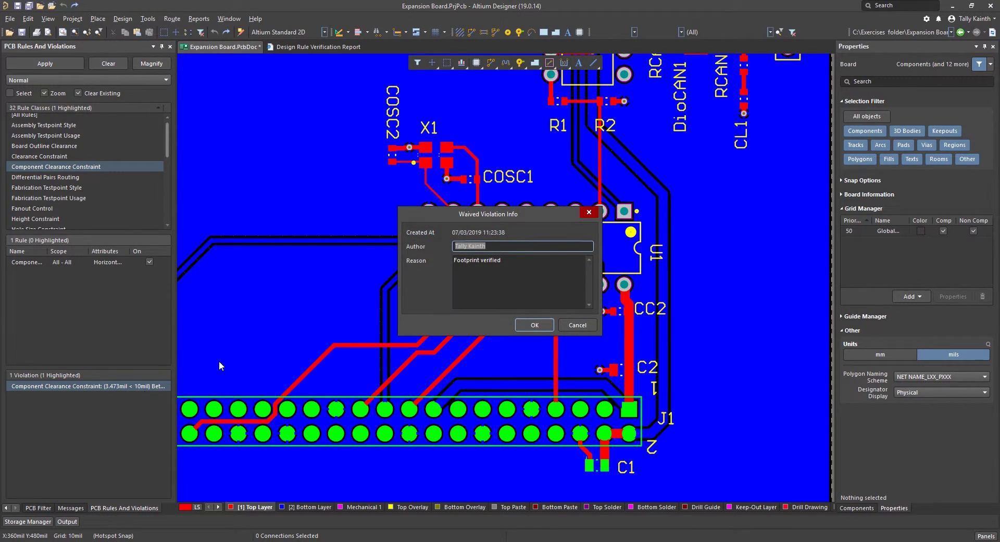
{"action": "left_click", "coordinate": [534, 324]}
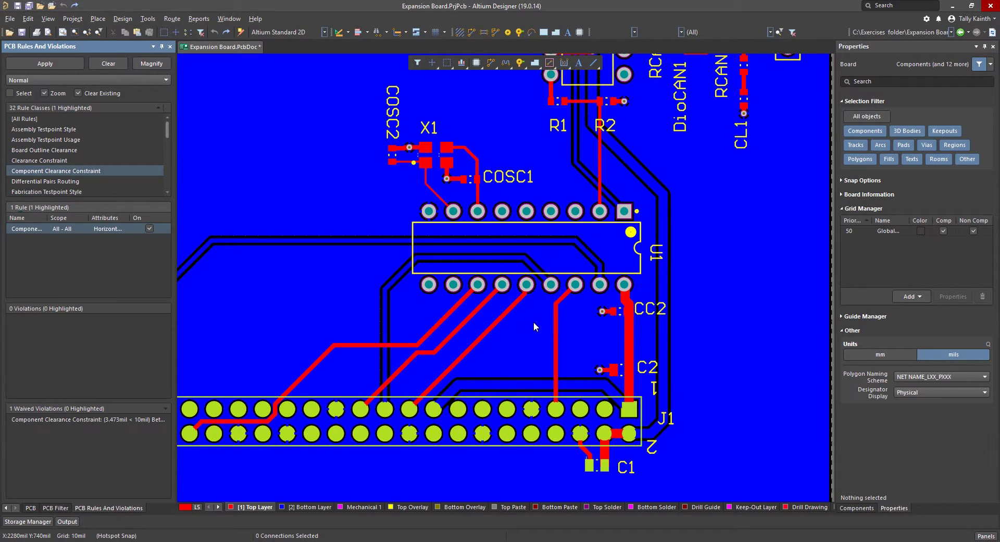
{"action": "left_click", "coordinate": [149, 20]}
{"action": "left_click", "coordinate": [176, 32]}
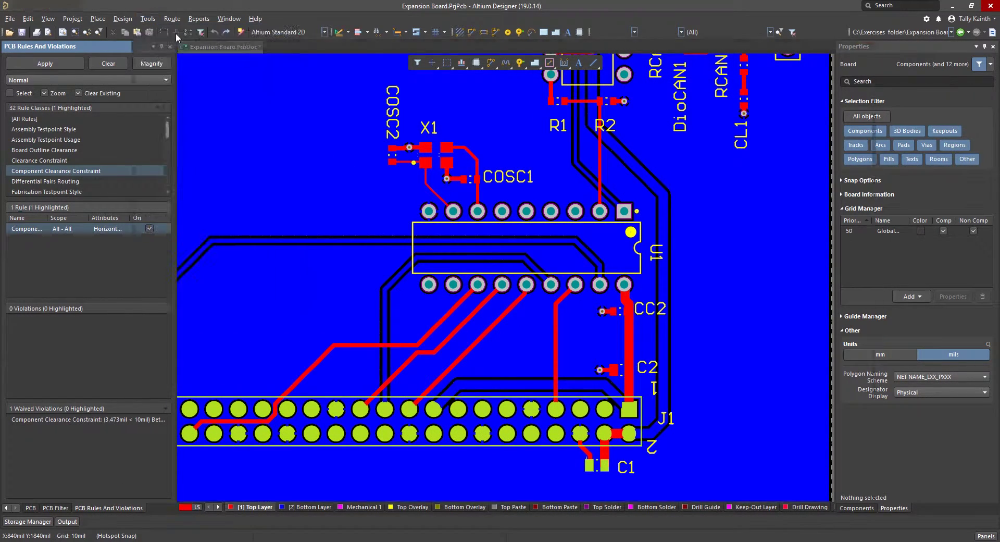